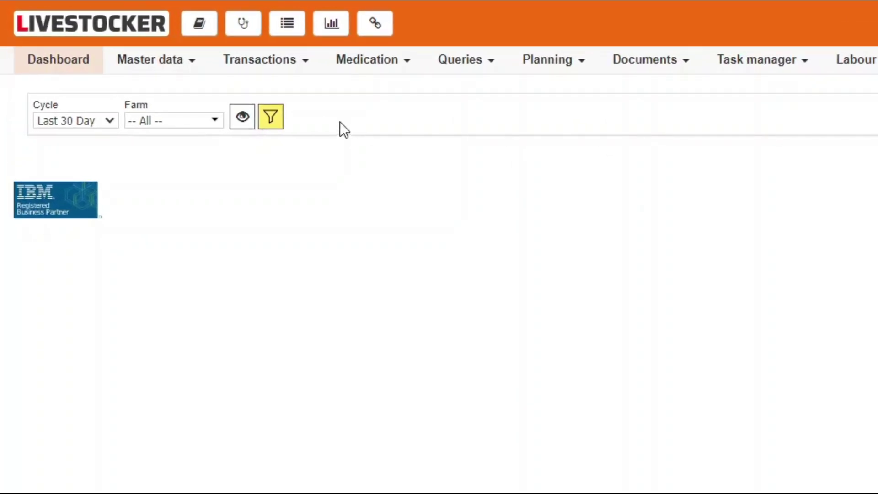
Go from the dashboard to the Farm transactions page via the Transactions menu
click(284, 69)
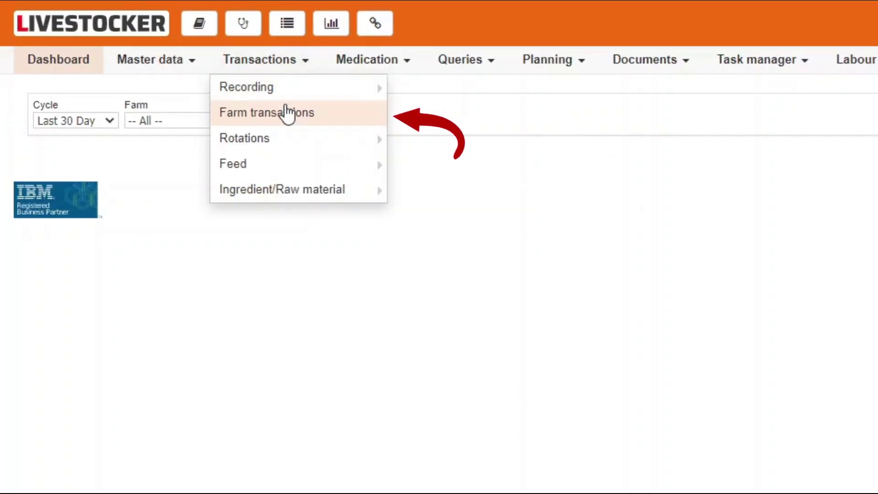
click(335, 120)
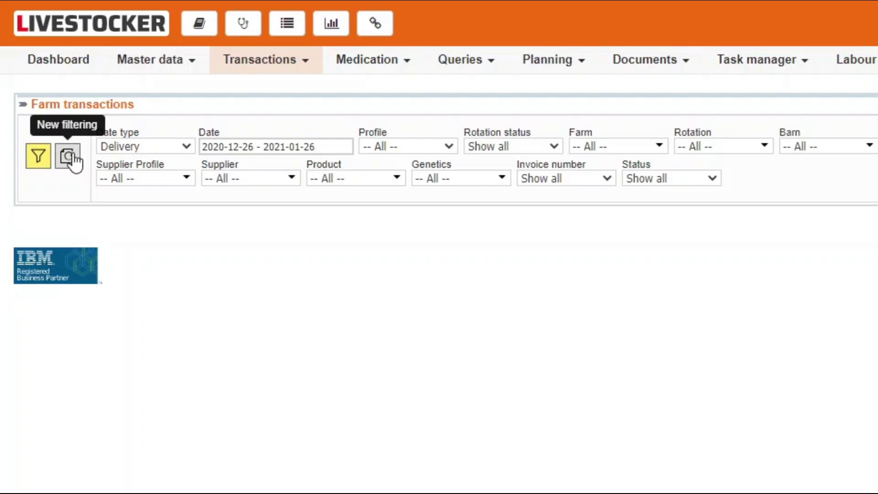
Set the Delivery date range start to 2020-10-29, keeping the end at 2021-01-26
click(177, 150)
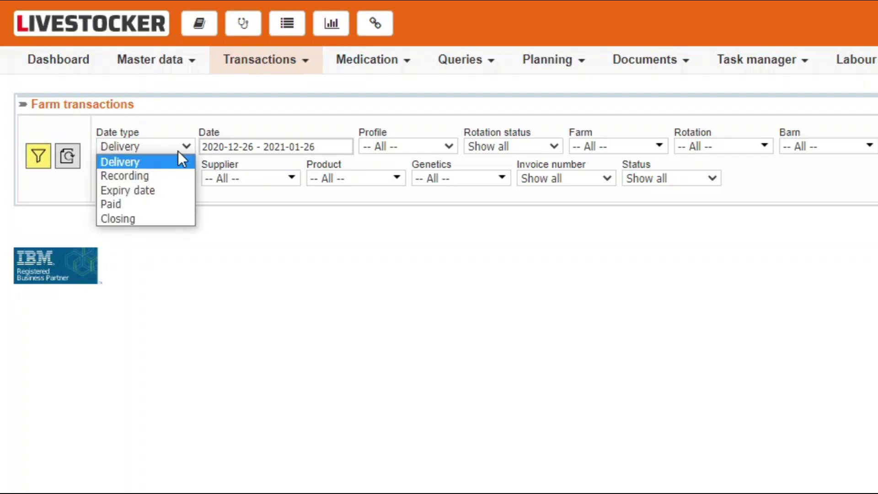
click(180, 149)
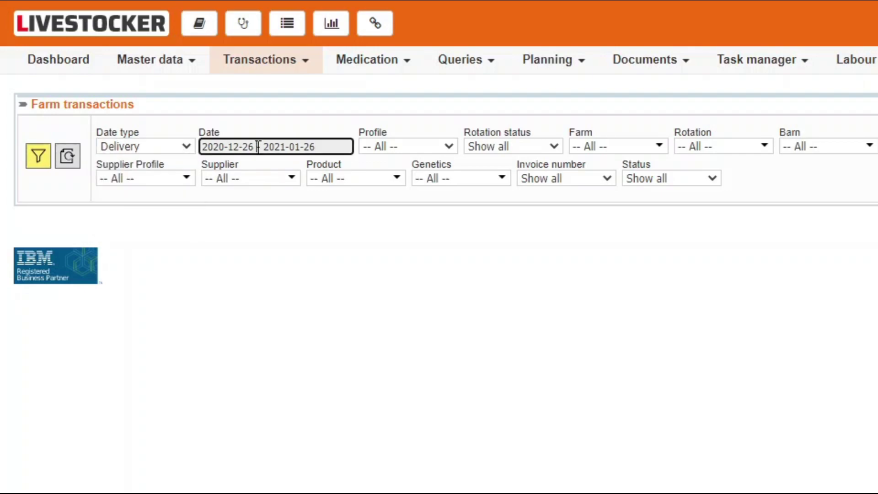
click(258, 148)
click(285, 240)
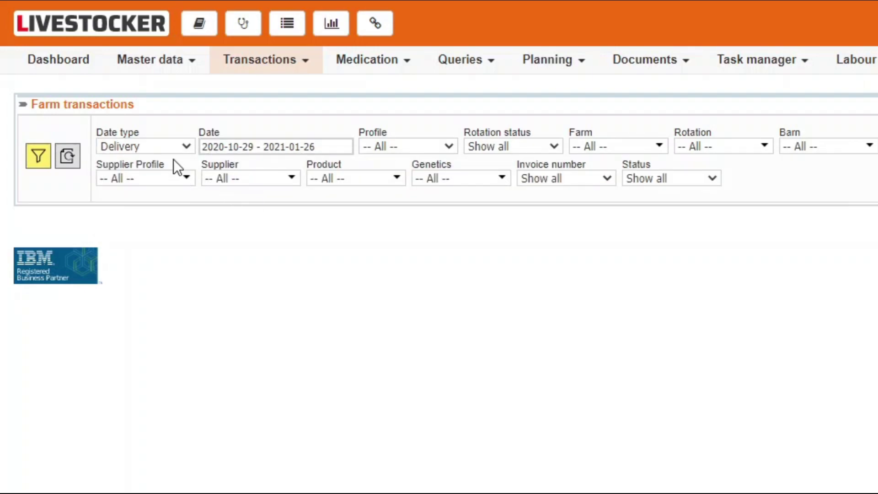
click(171, 146)
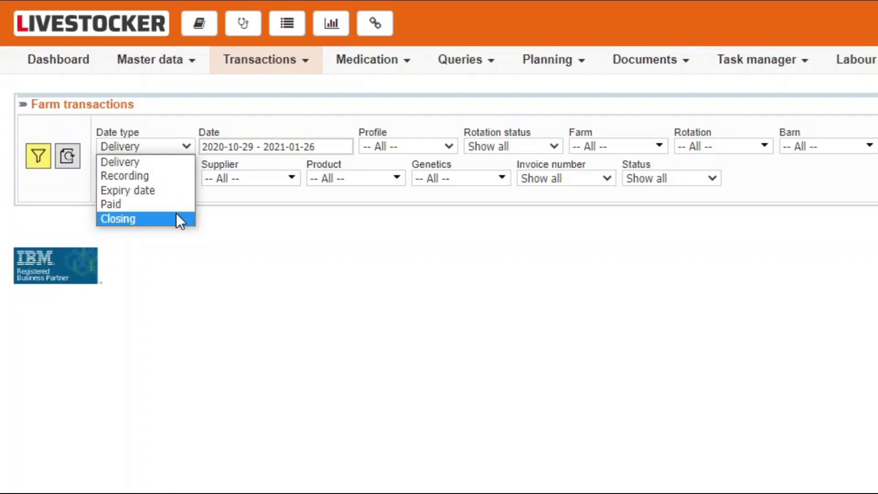
key(Escape)
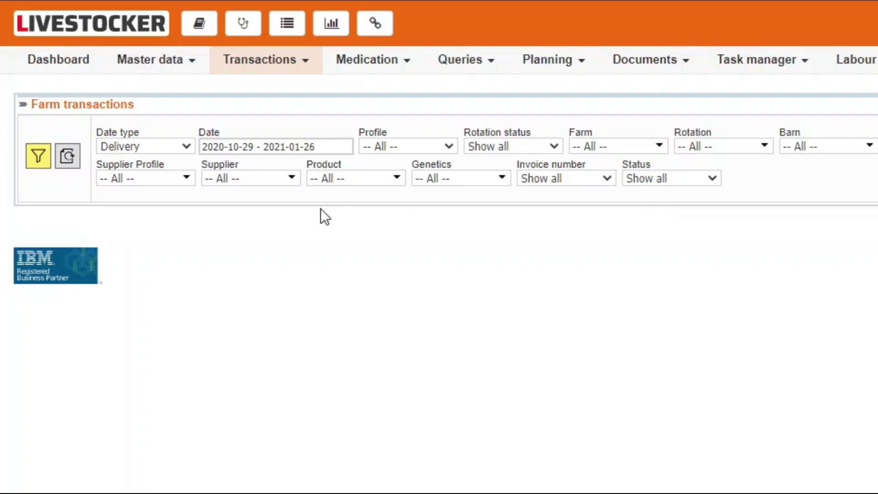
Apply the filter to list the delivery transactions in the chosen range
click(38, 159)
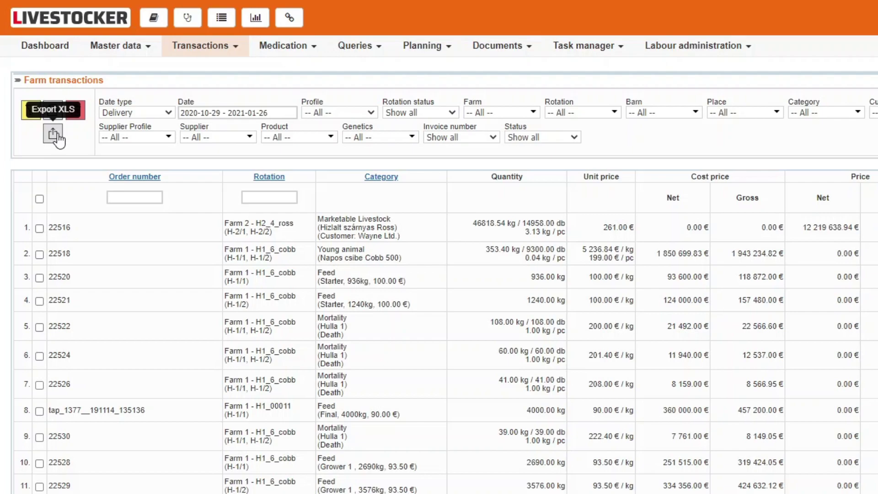
Mass-delete orders 22516, 22518 and 22520 and confirm the deletion
click(39, 227)
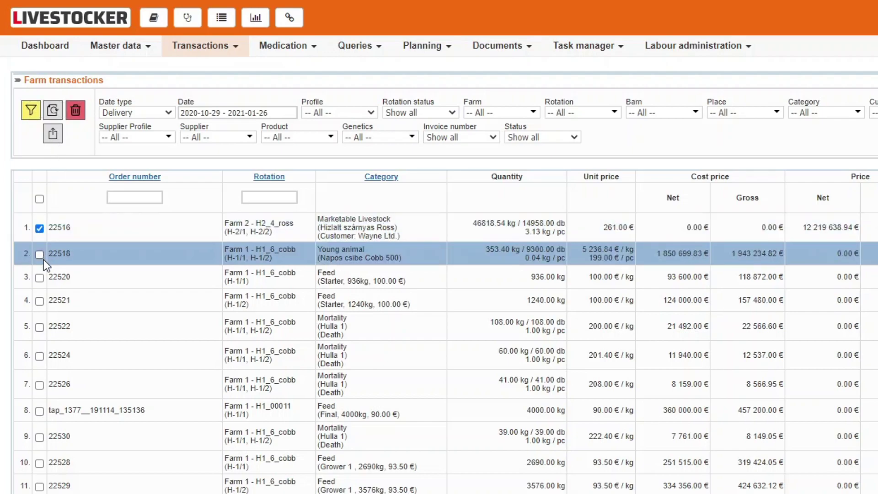
click(39, 277)
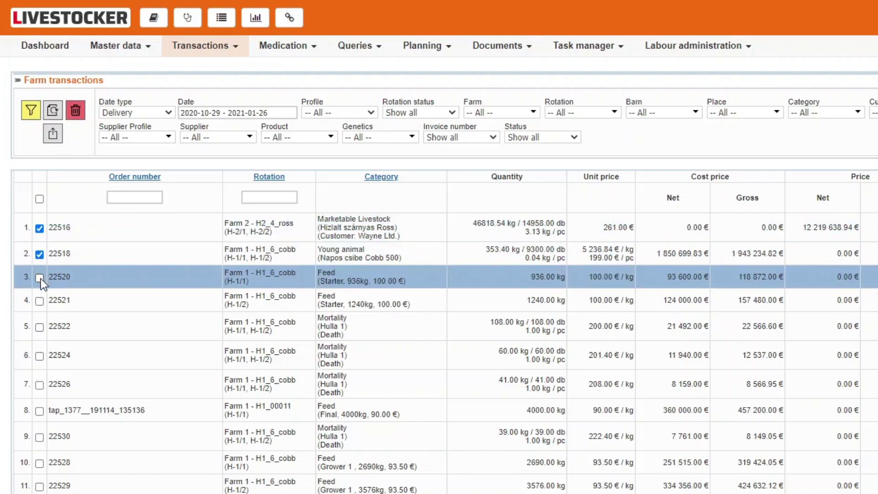
click(76, 112)
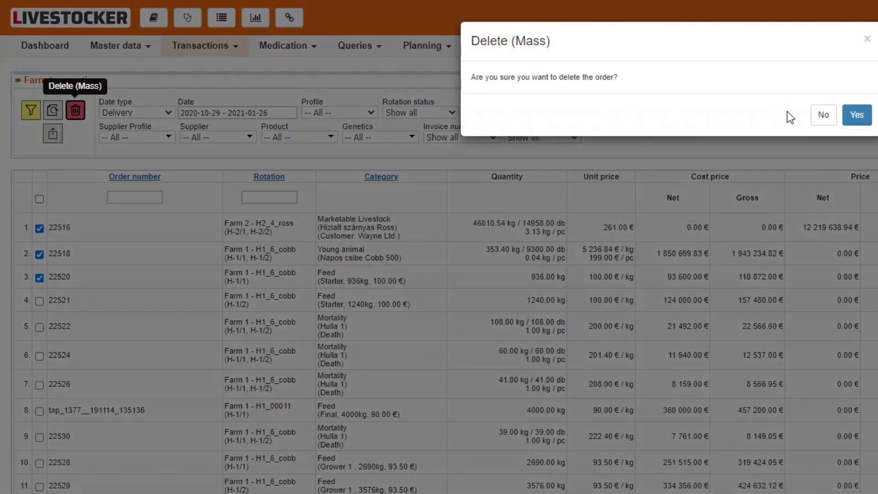
click(850, 119)
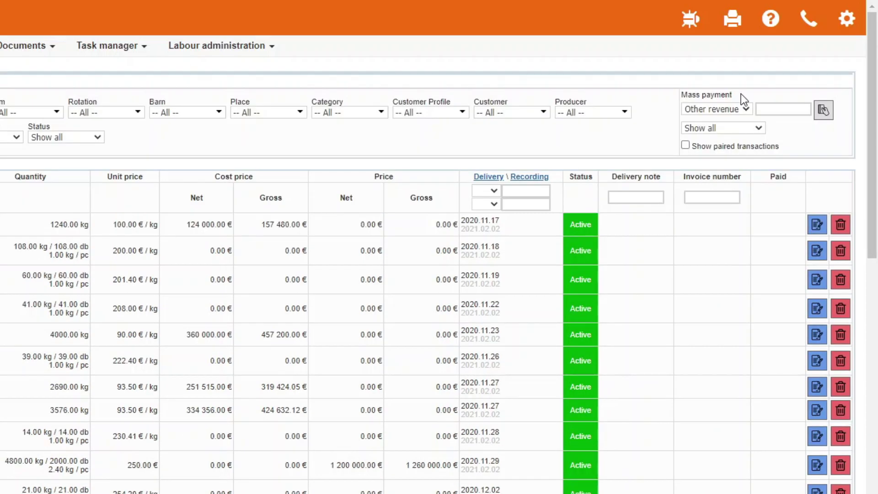
Keep Other revenue as mass payment type and set its date to 2021-02-02
click(743, 110)
click(777, 109)
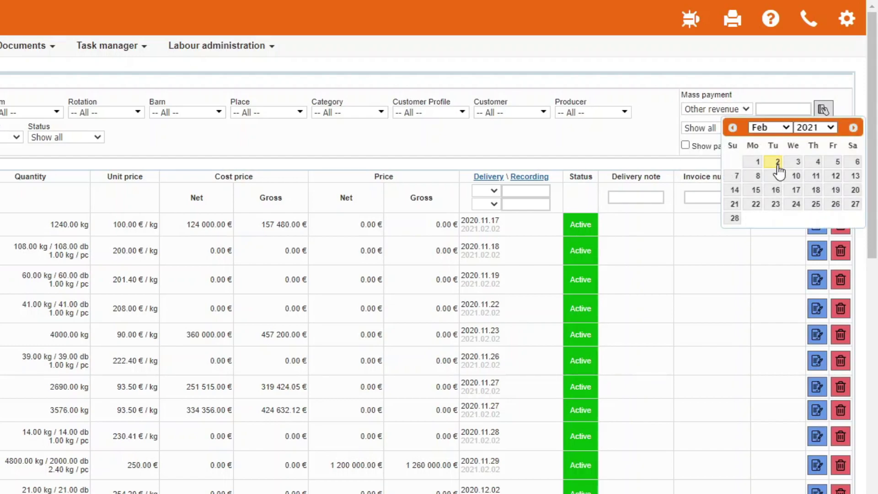
click(779, 170)
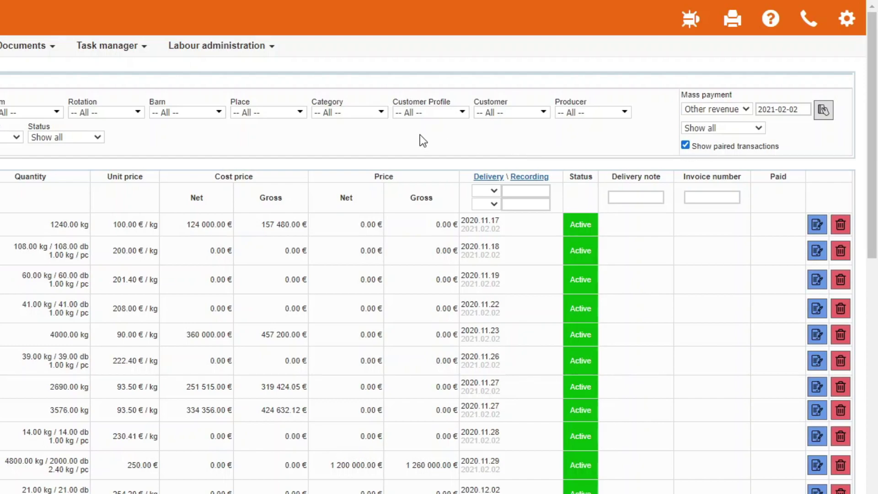
click(383, 114)
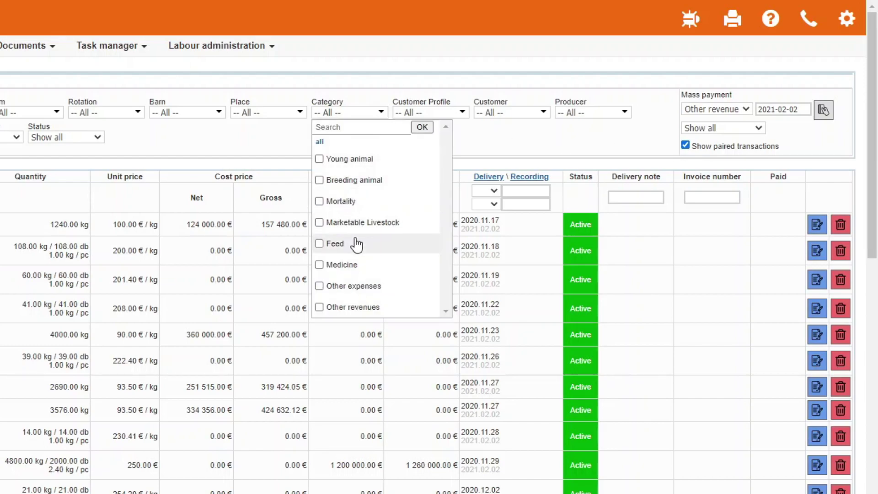
click(358, 244)
click(419, 127)
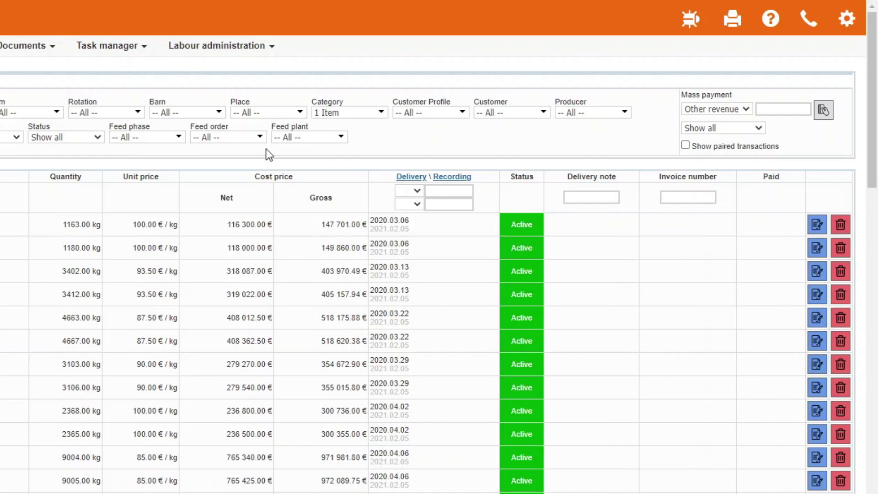
click(157, 142)
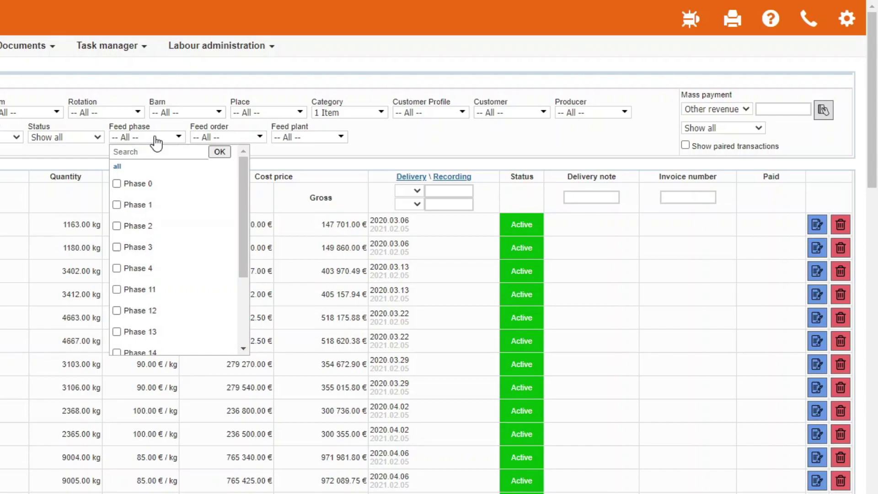
click(156, 142)
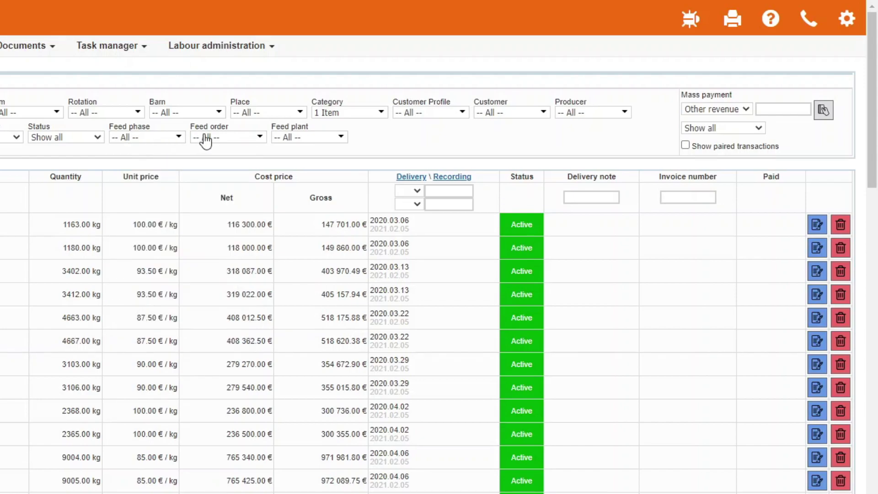
click(238, 141)
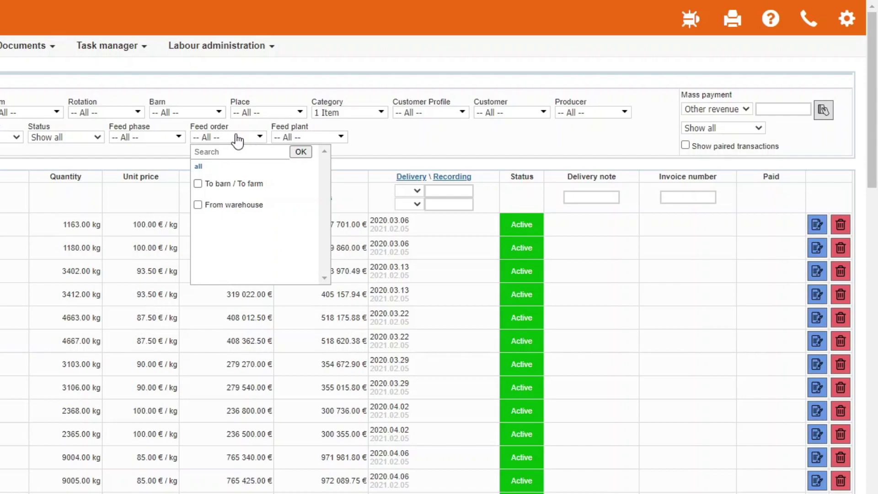
click(237, 140)
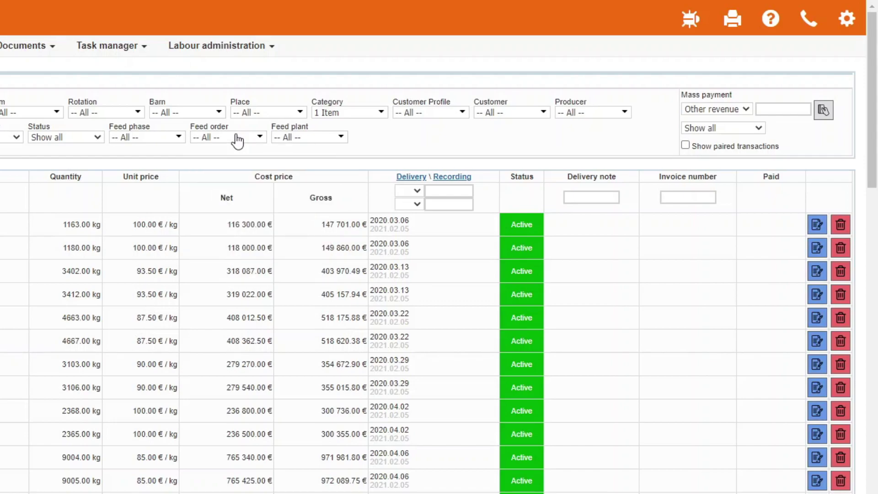
click(310, 141)
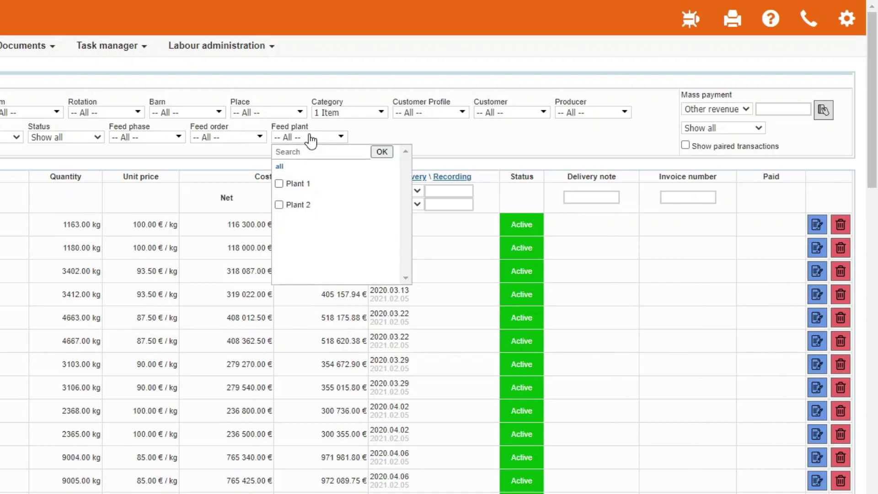
click(311, 140)
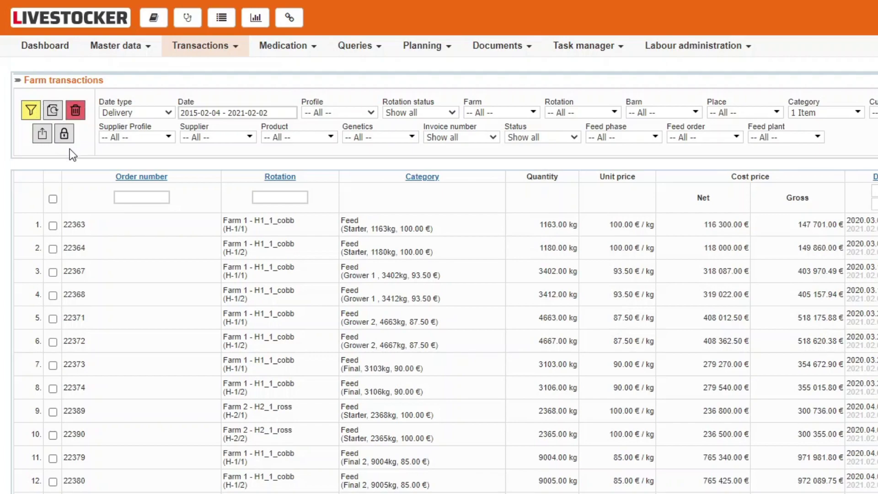
Tick feed orders 22363, 22364 and 22367 and bring up their Close: Feed form
click(53, 224)
click(53, 224)
click(53, 248)
click(65, 134)
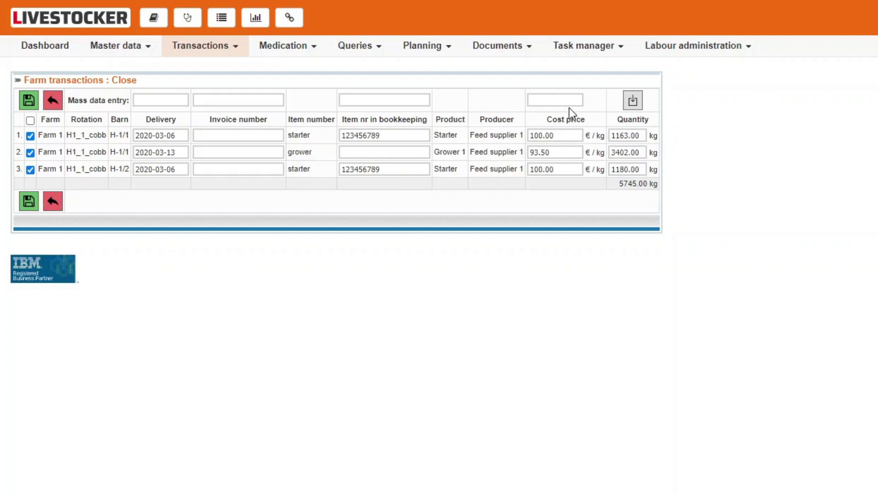
Fill cost price 102.40 €/kg into all three rows and save the closing
click(560, 99)
text(102.40)
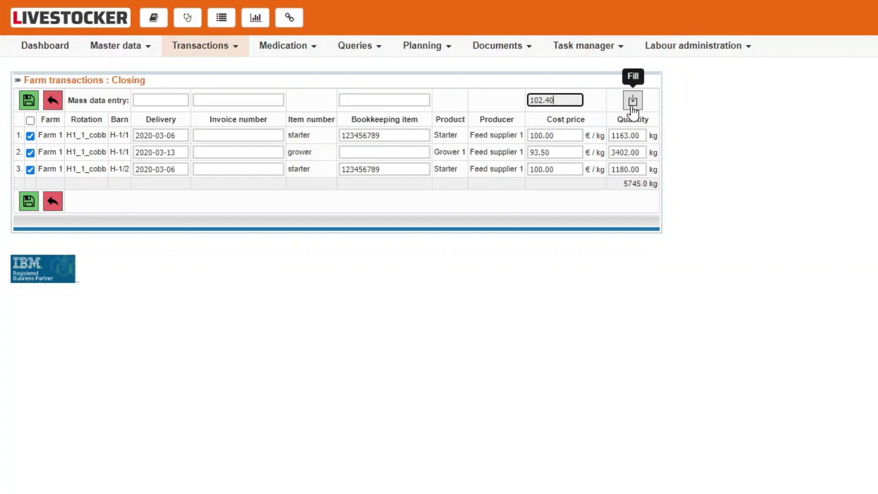
click(633, 104)
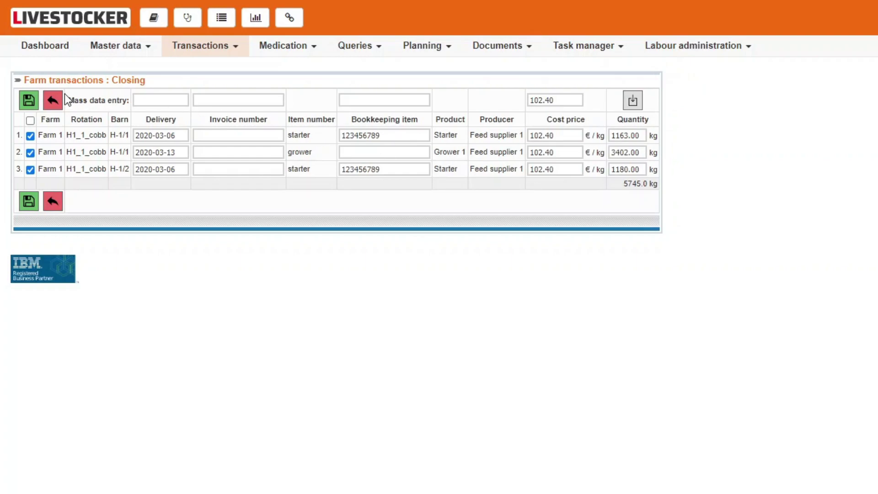
click(30, 101)
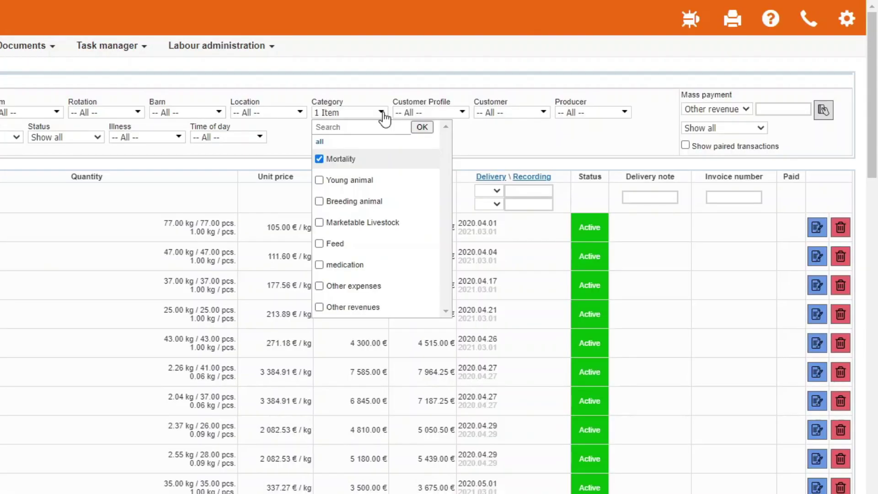
Replace Mortality with Young animal in the category filter and confirm
click(381, 115)
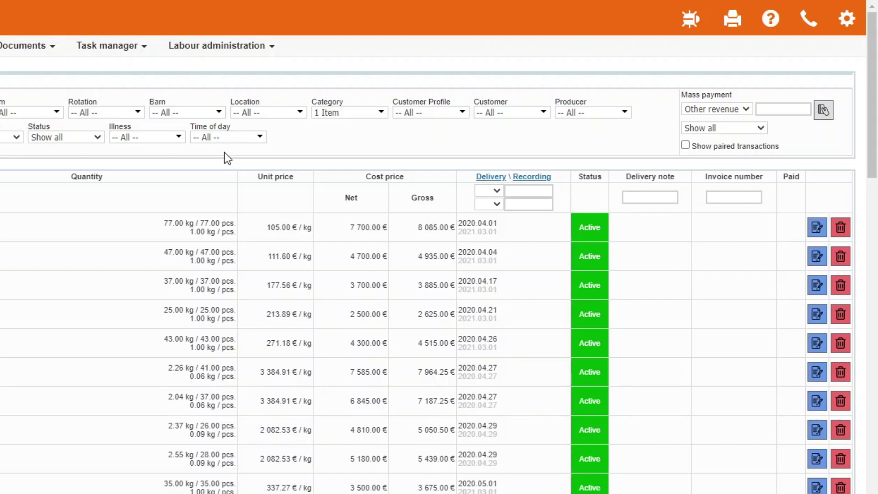
click(351, 116)
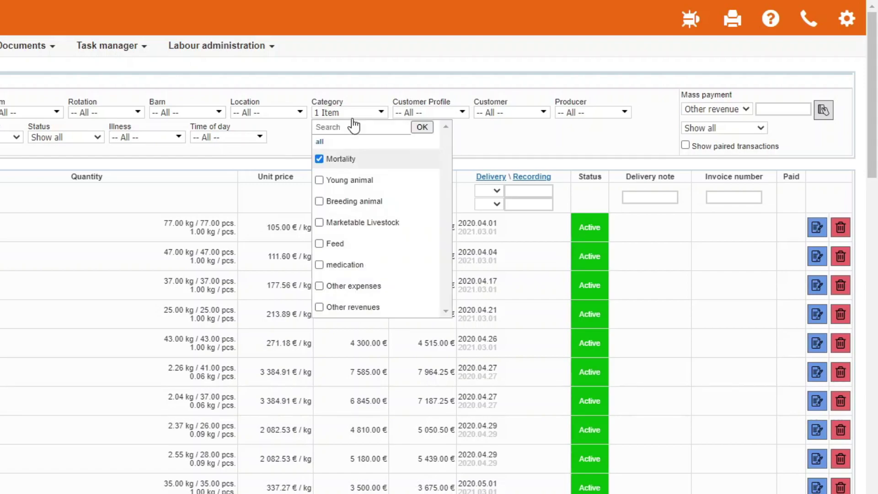
click(353, 159)
click(353, 180)
click(423, 128)
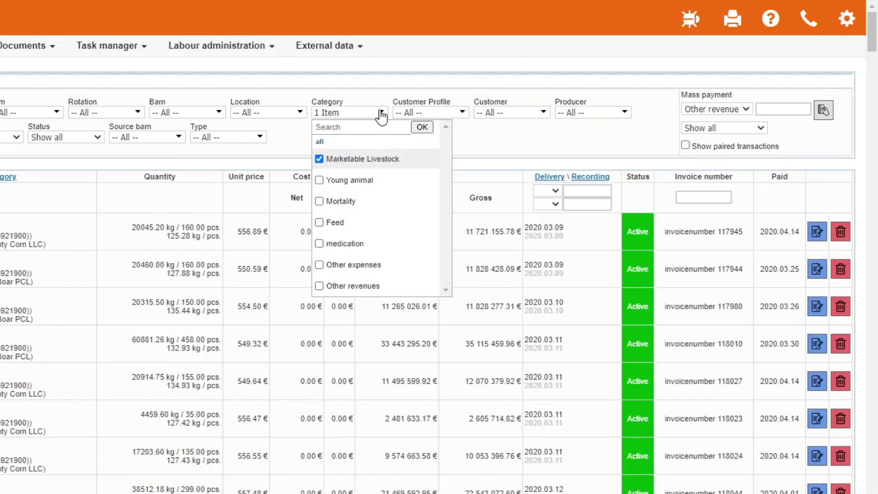
Apply a different single category and review the Type choices Normal, Culled and Gilt
click(382, 117)
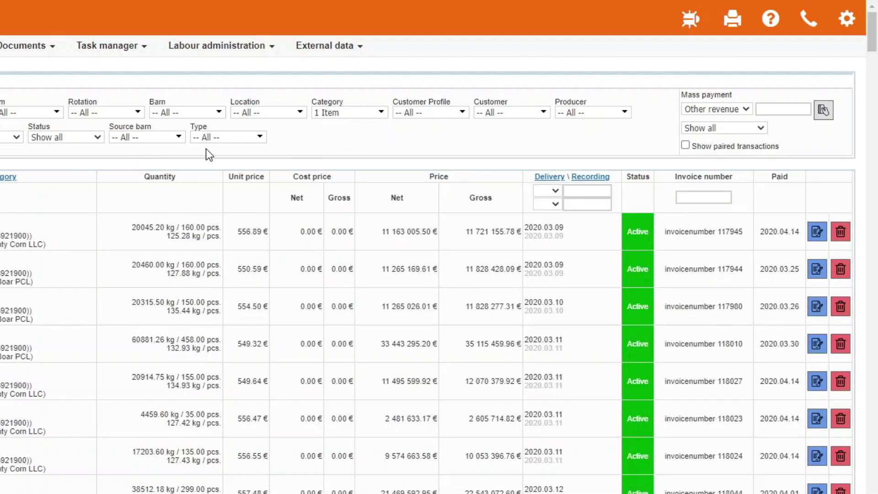
click(238, 139)
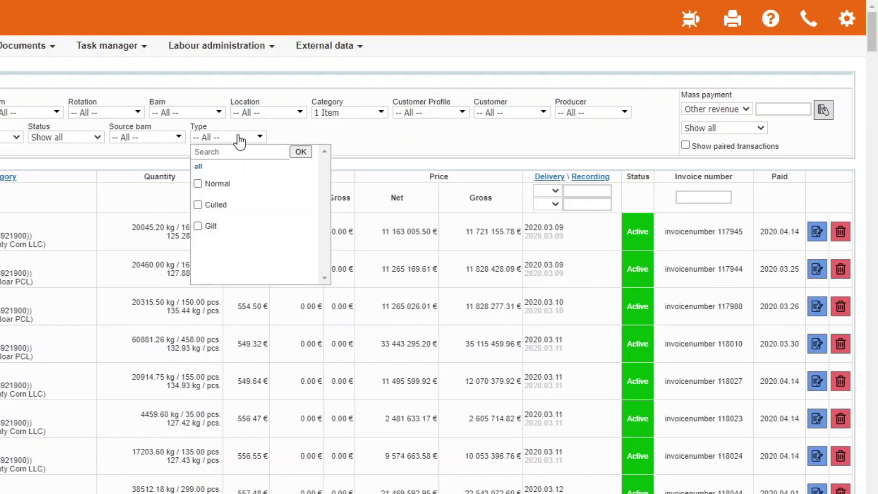
click(237, 140)
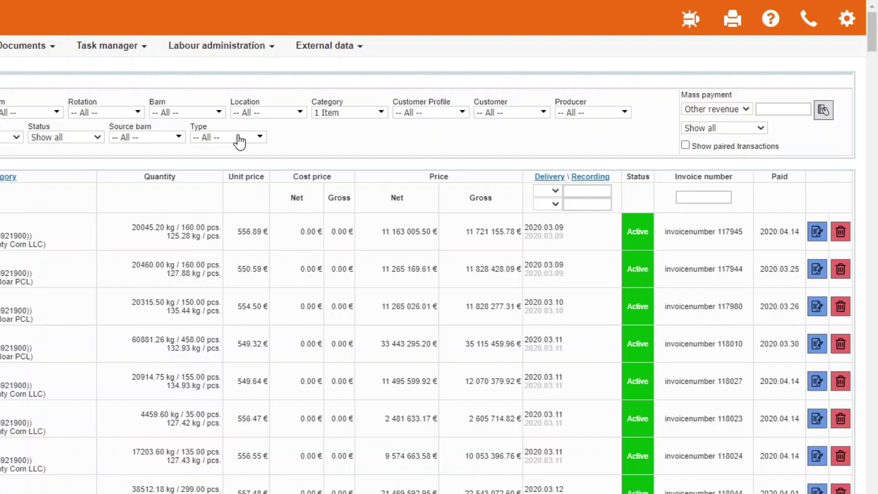